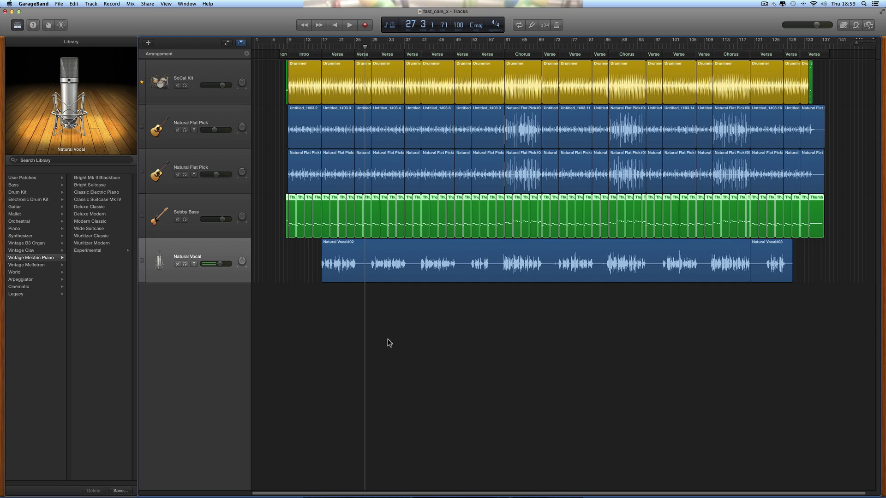
# Add a Classic Electric Piano software instrument track directly beneath Subby Bass
pyautogui.click(233, 215)
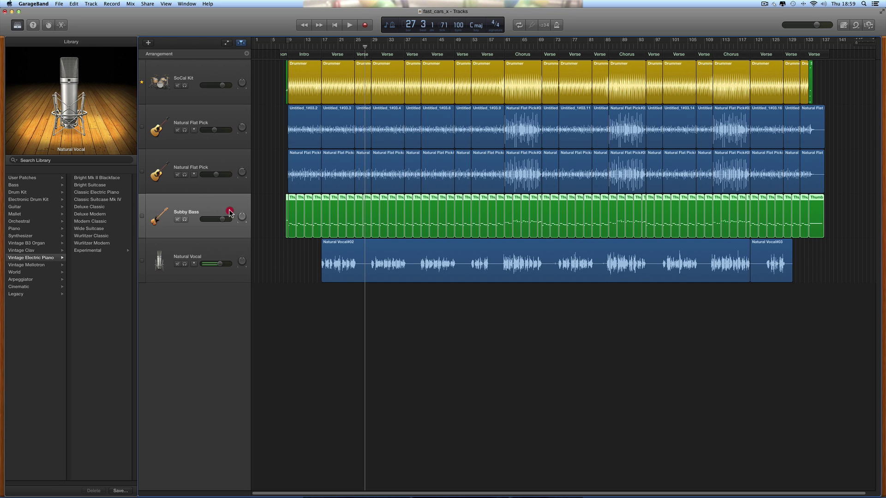
pyautogui.click(148, 43)
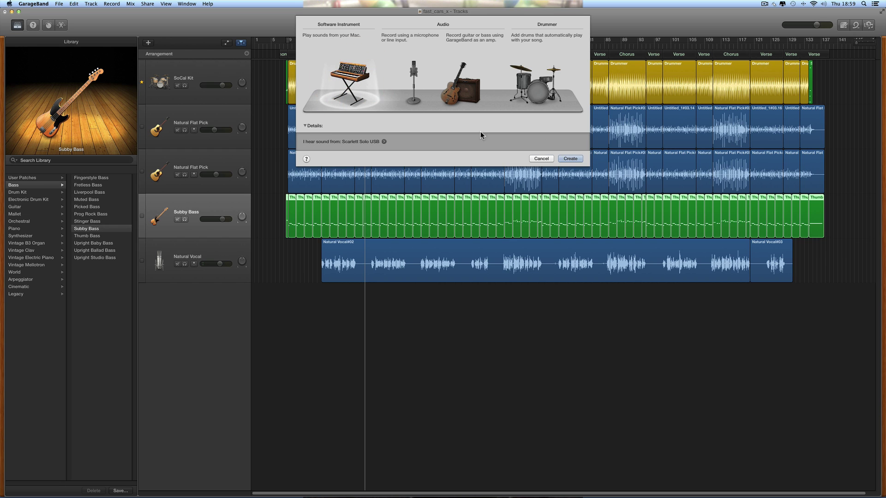
pyautogui.click(571, 159)
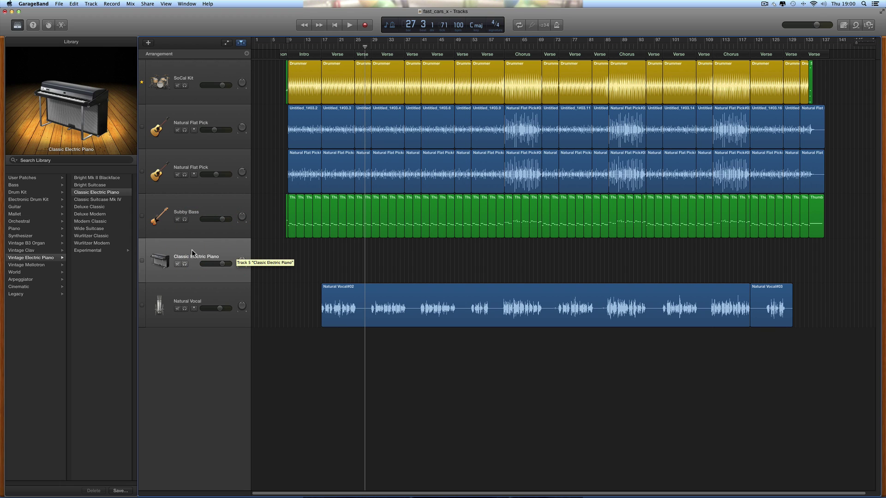
# Show the Classic Electric Piano's Smart Controls and Inspector, with the Plug-ins section expanded
pyautogui.click(200, 253)
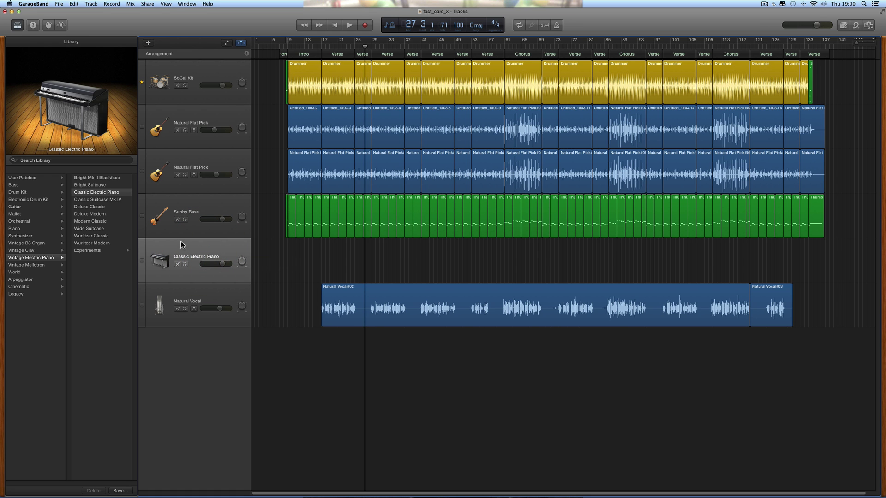
pyautogui.click(196, 247)
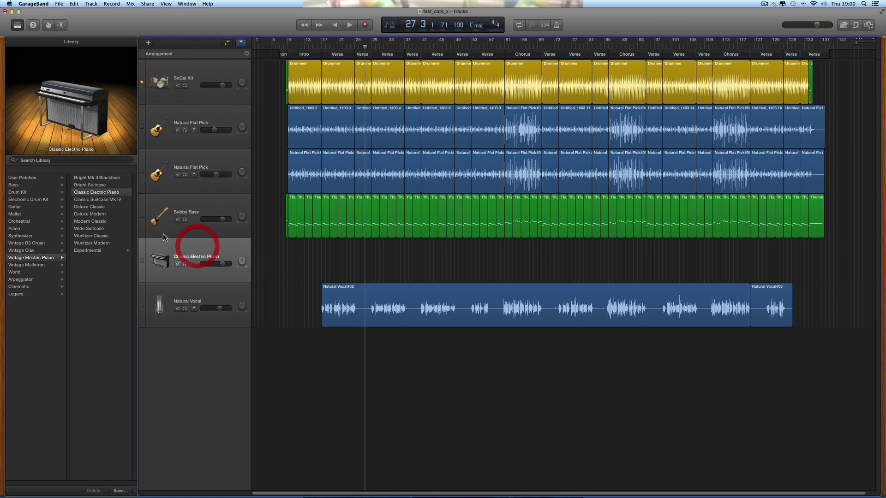
pyautogui.click(48, 25)
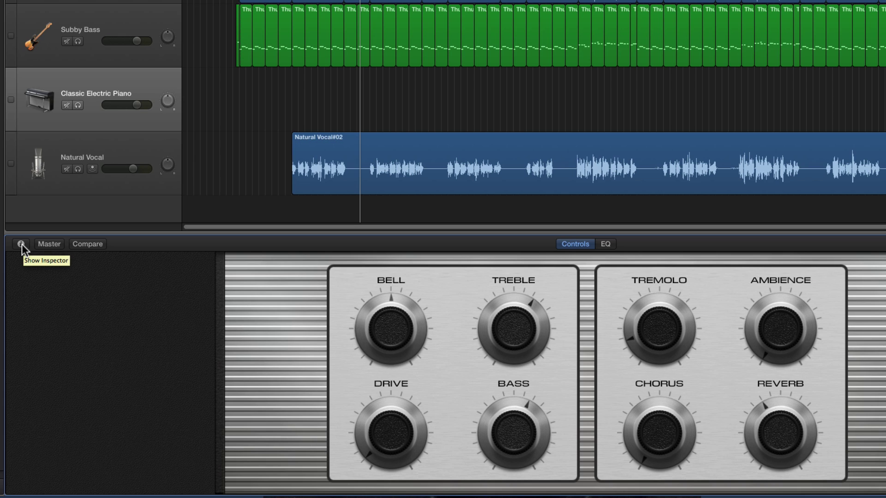
pyautogui.click(21, 245)
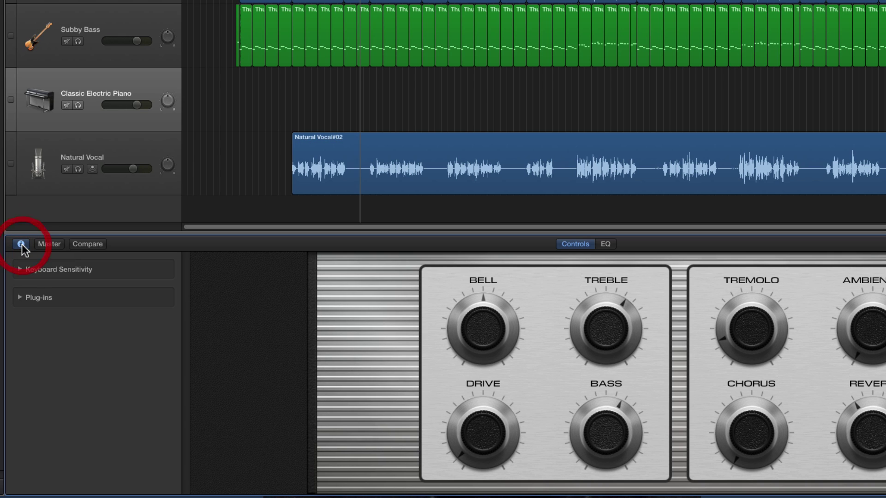
pyautogui.click(20, 297)
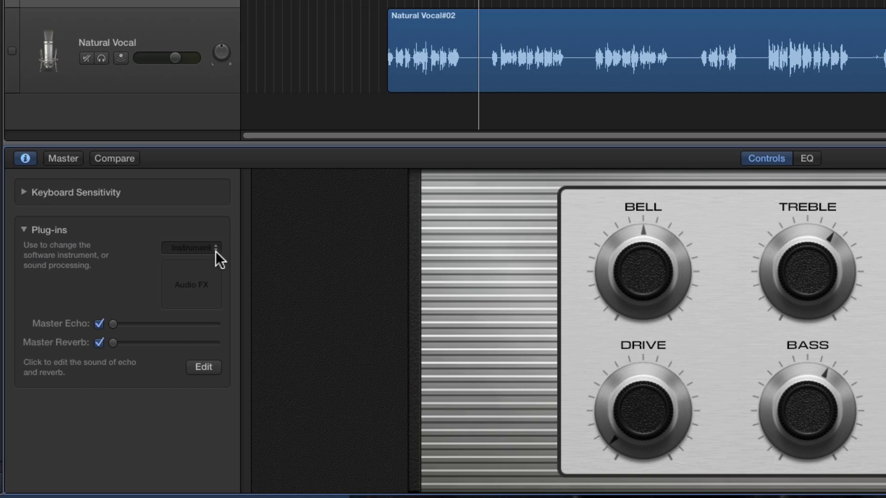
# Browse the Instrument slot's AU Instruments menu to Roland > SH-101 > Stereo
pyautogui.click(160, 311)
pyautogui.moveTo(211, 259)
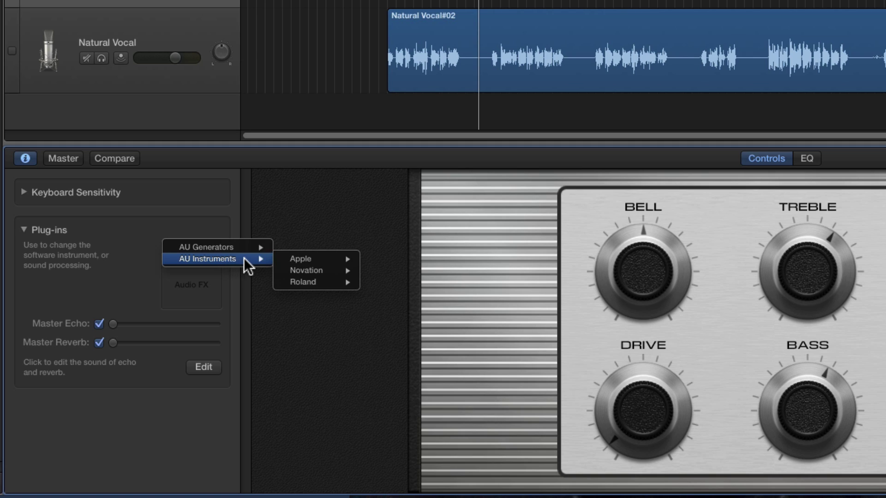
pyautogui.moveTo(294, 258)
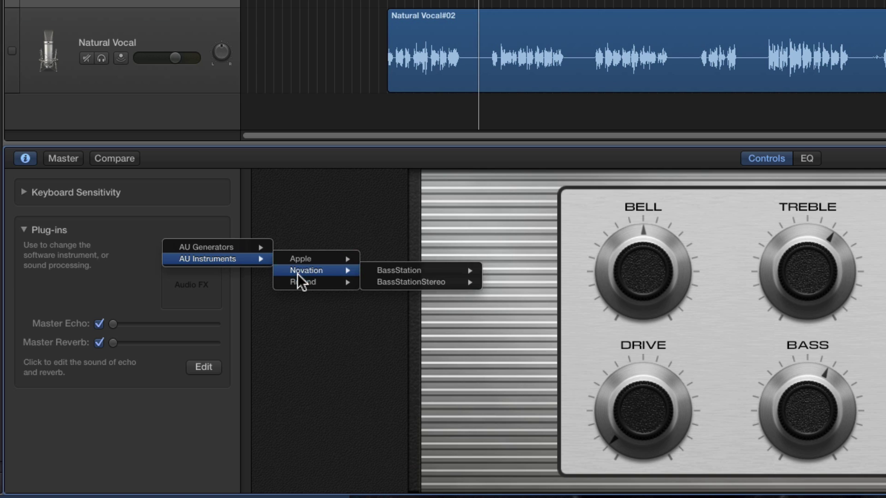
pyautogui.moveTo(298, 275)
pyautogui.moveTo(407, 272)
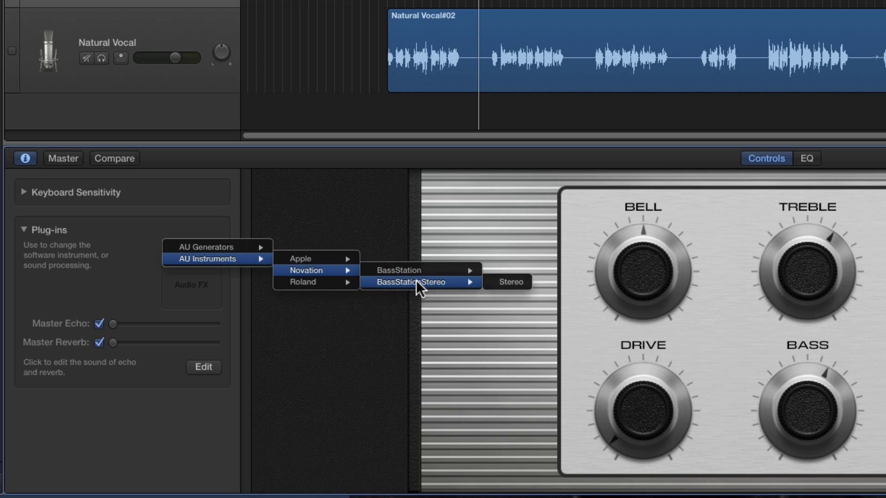
pyautogui.moveTo(331, 280)
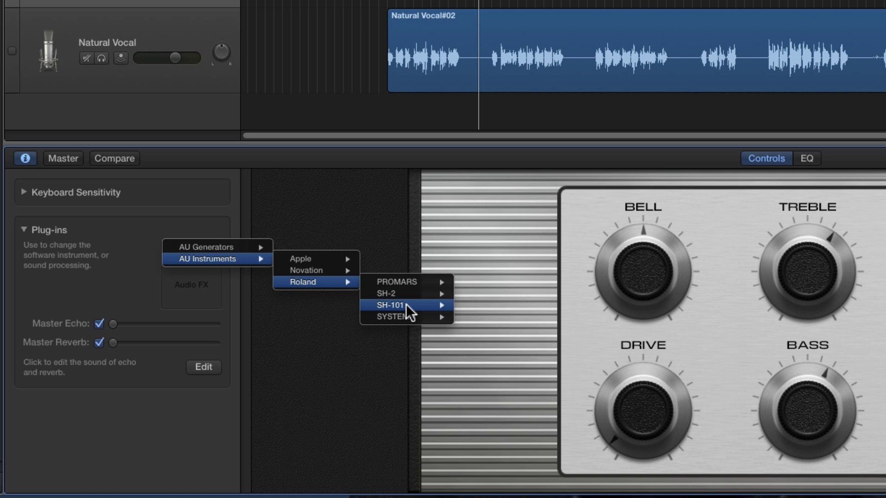
pyautogui.moveTo(406, 304)
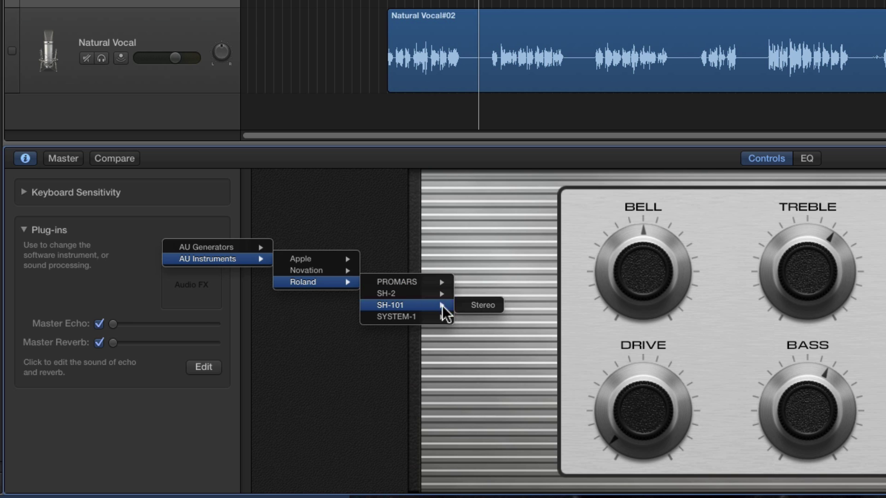
# Load the Roland SH-101 in stereo, dismiss its three activation alerts, and reposition its window
pyautogui.click(492, 306)
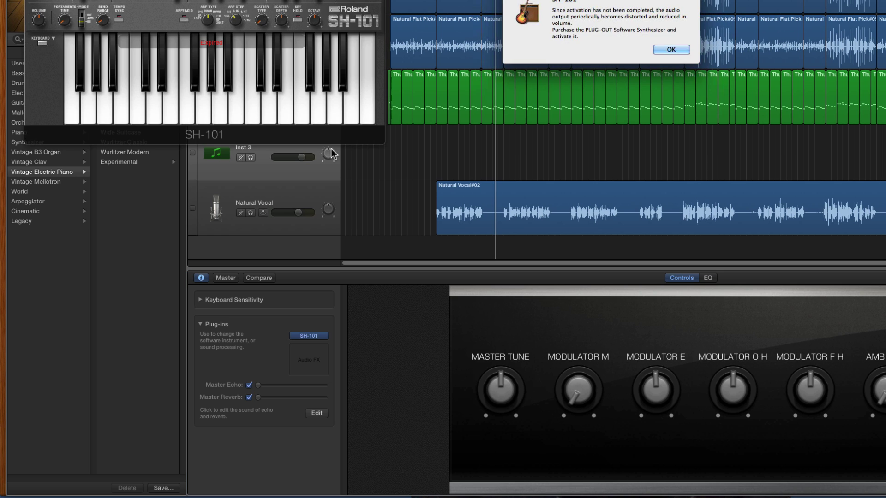
pyautogui.click(671, 49)
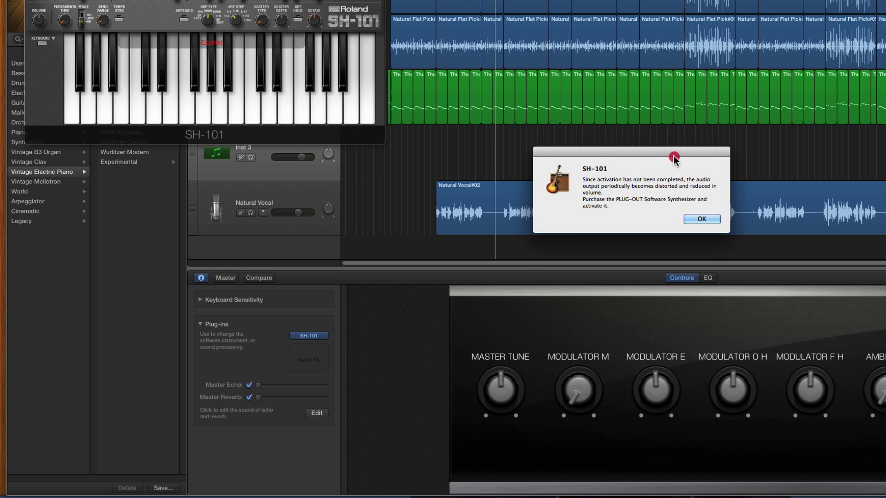
pyautogui.click(701, 220)
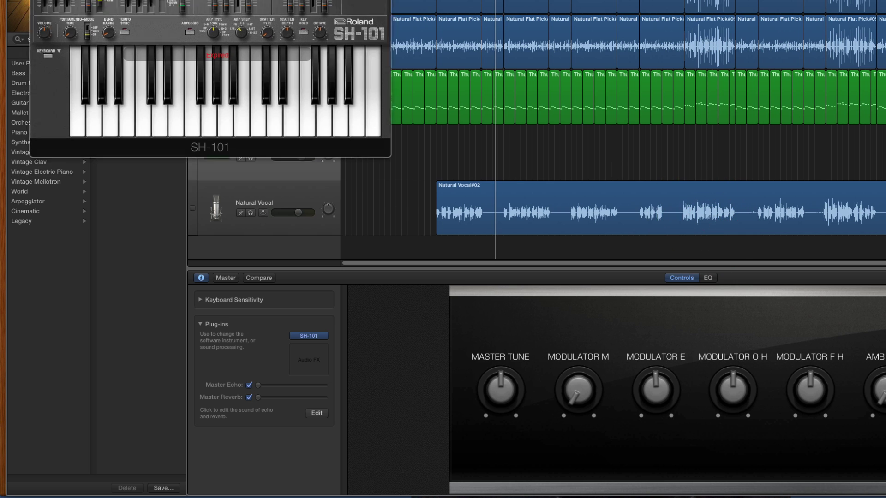
pyautogui.click(679, 84)
pyautogui.moveTo(679, 84); pyautogui.dragTo(715, 92)
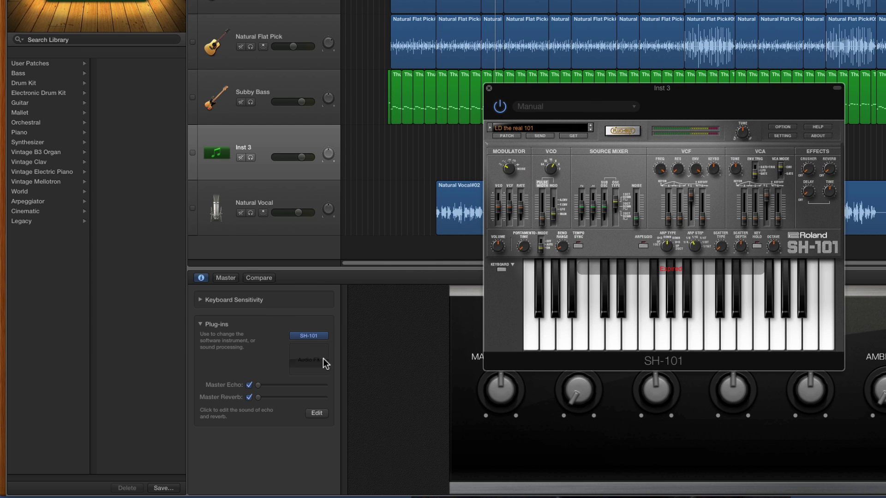
pyautogui.moveTo(309, 339)
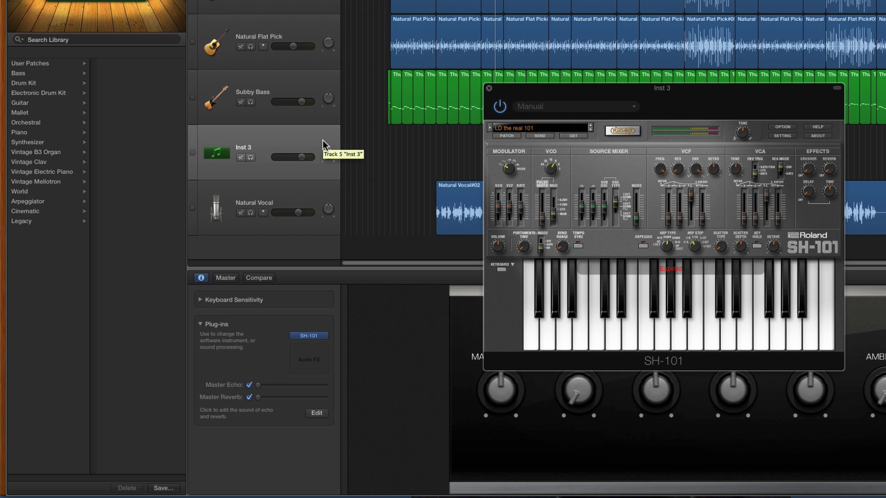
# Play test notes on the SH-101's built-in keyboard and move its window up and right
pyautogui.click(619, 316)
pyautogui.click(690, 327)
pyautogui.moveTo(655, 91); pyautogui.dragTo(671, 48)
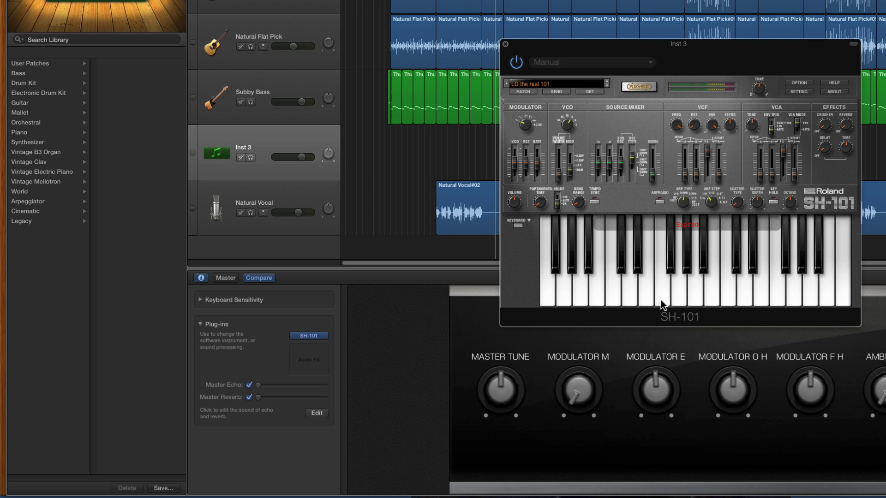
pyautogui.click(717, 297)
pyautogui.click(627, 300)
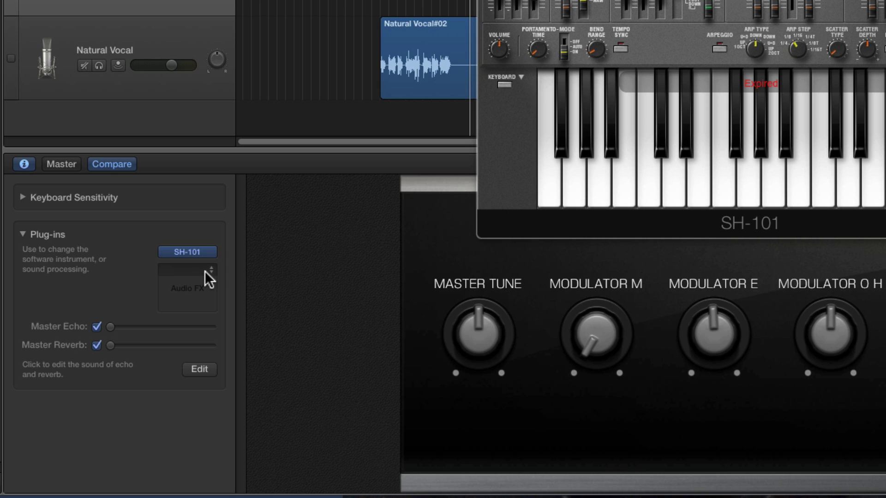
# Put a Delay > Echo effect in the Audio FX slot below SH-101
pyautogui.click(207, 277)
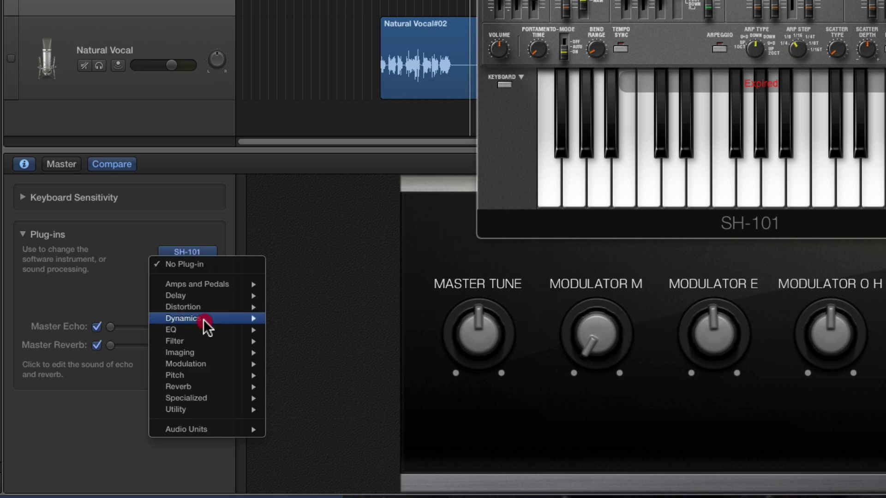
pyautogui.moveTo(202, 287)
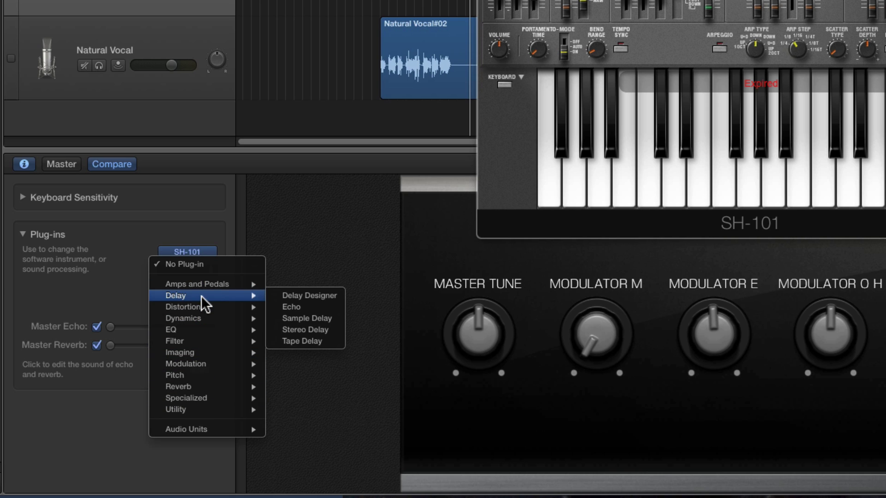
pyautogui.click(292, 311)
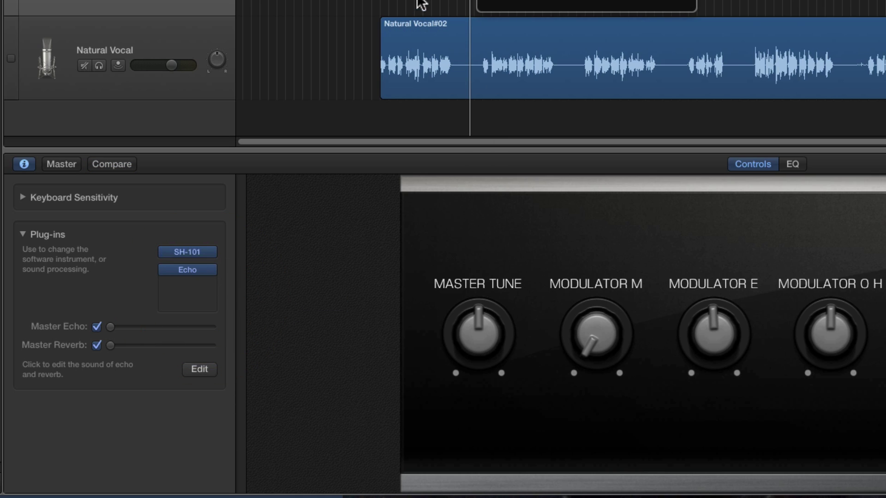
pyautogui.moveTo(554, 0); pyautogui.dragTo(505, 154)
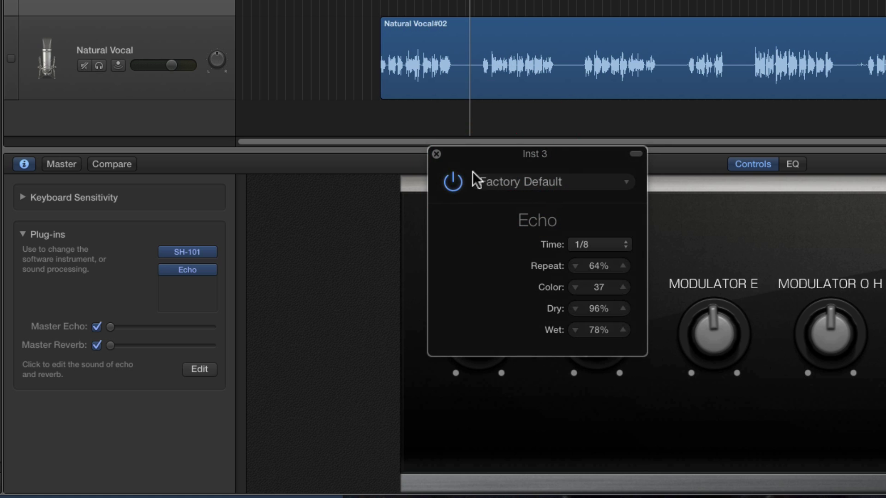
pyautogui.click(436, 154)
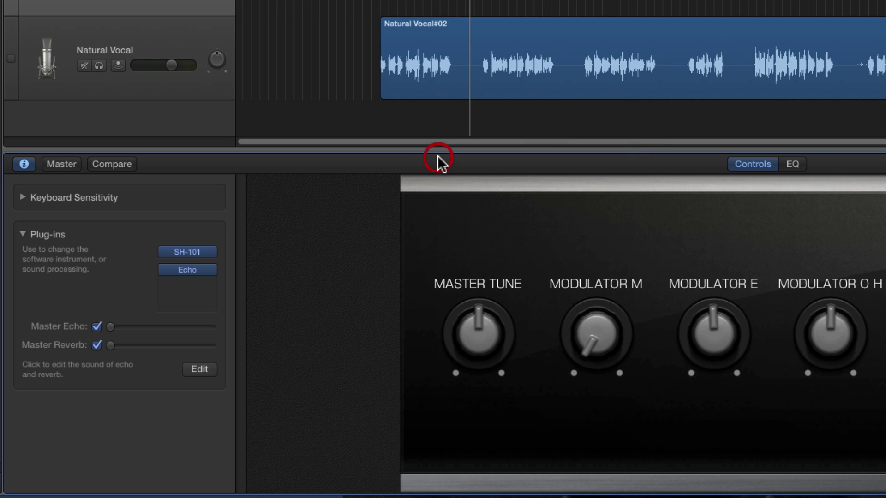
pyautogui.click(189, 252)
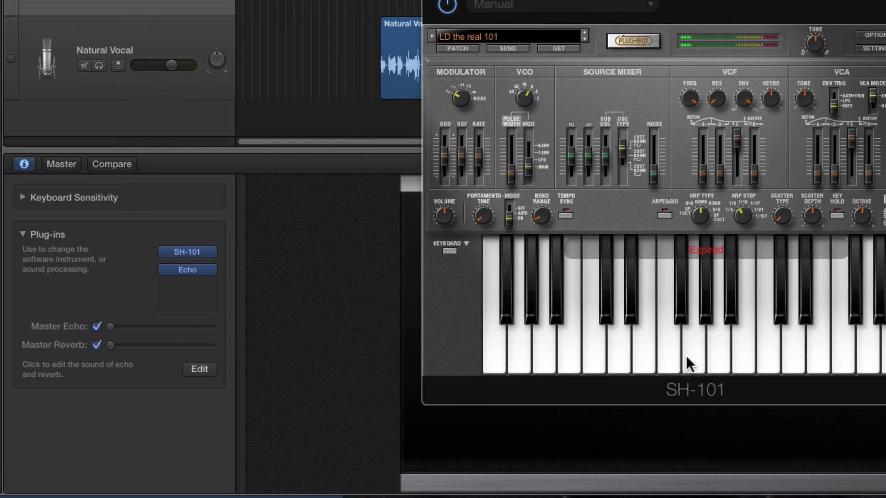
pyautogui.click(730, 354)
pyautogui.click(429, 3)
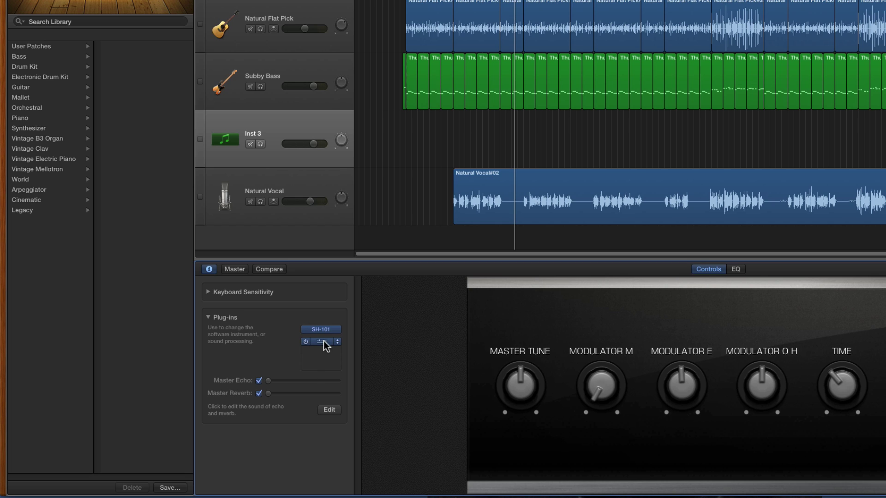
# Save the Inst 3 track's SH-101 and Echo sound as the user patch 'sh-101'
pyautogui.click(300, 131)
pyautogui.click(175, 488)
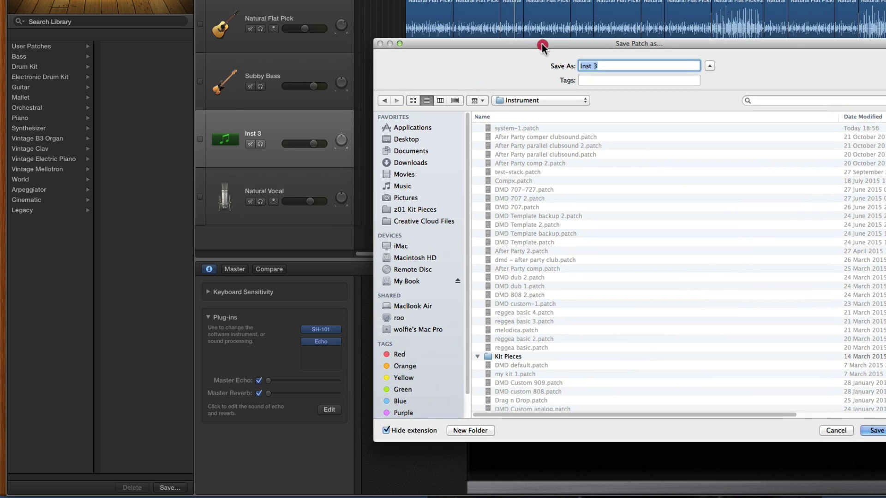
pyautogui.moveTo(544, 28); pyautogui.dragTo(543, 47)
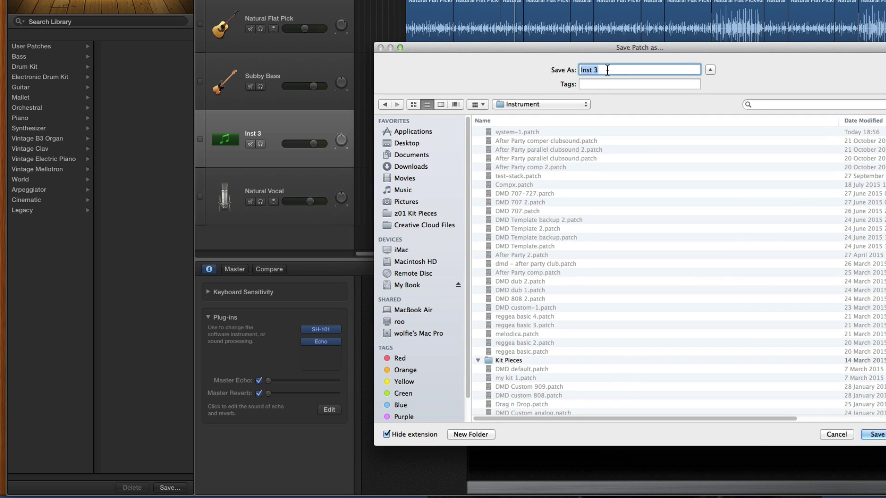
pyautogui.write('s')
pyautogui.write('-101')
pyautogui.click(874, 435)
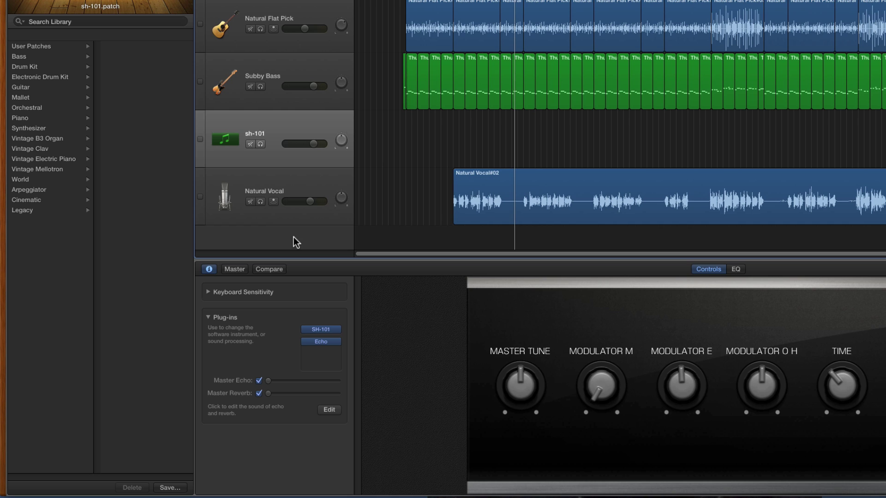
# Load the Bass > Fingerstyle Bass patch on the sh-101 track without saving changes
pyautogui.click(39, 49)
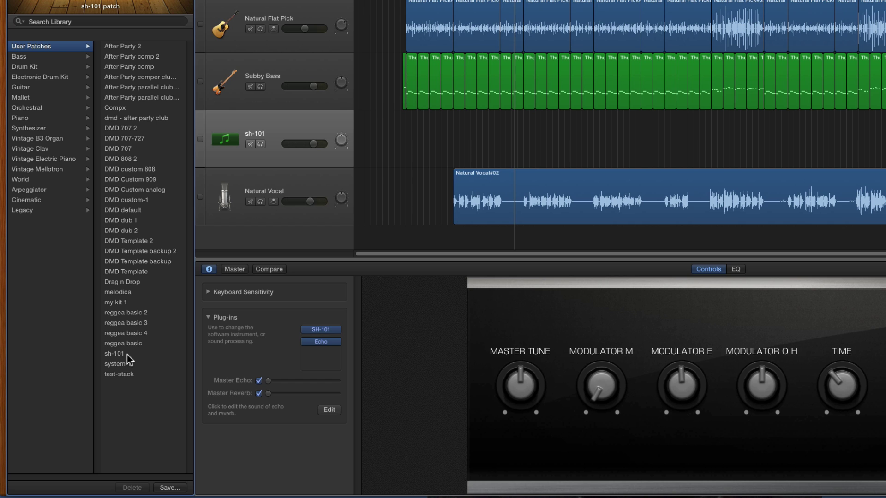
pyautogui.click(277, 125)
pyautogui.click(28, 59)
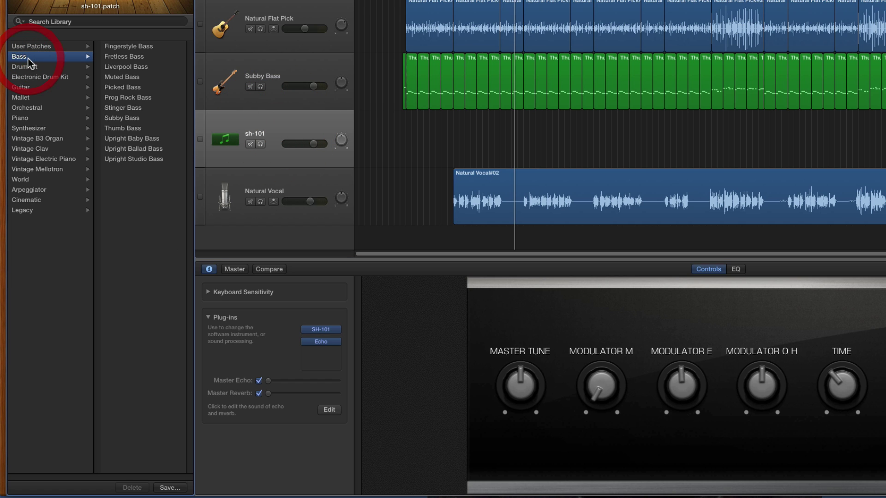
pyautogui.click(137, 48)
pyautogui.click(700, 41)
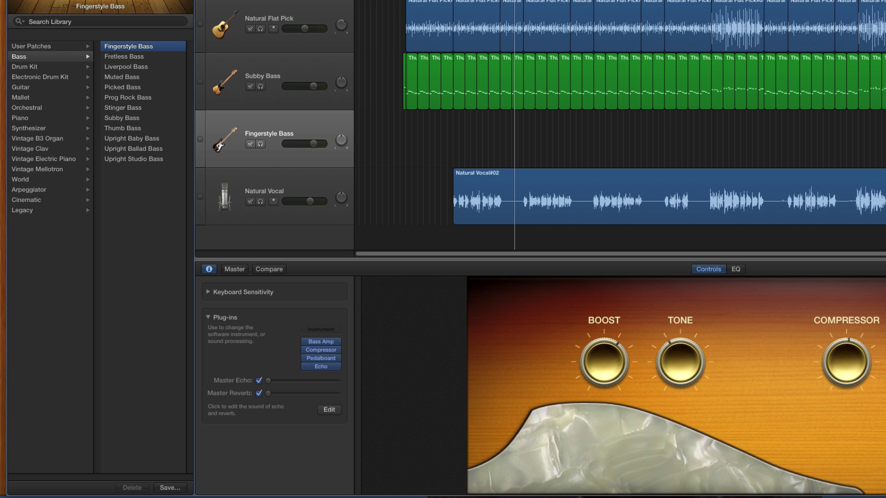
# Open Musical Typing with Cmd-K and play bass notes F, H, J, F, D
pyautogui.press('super+k')
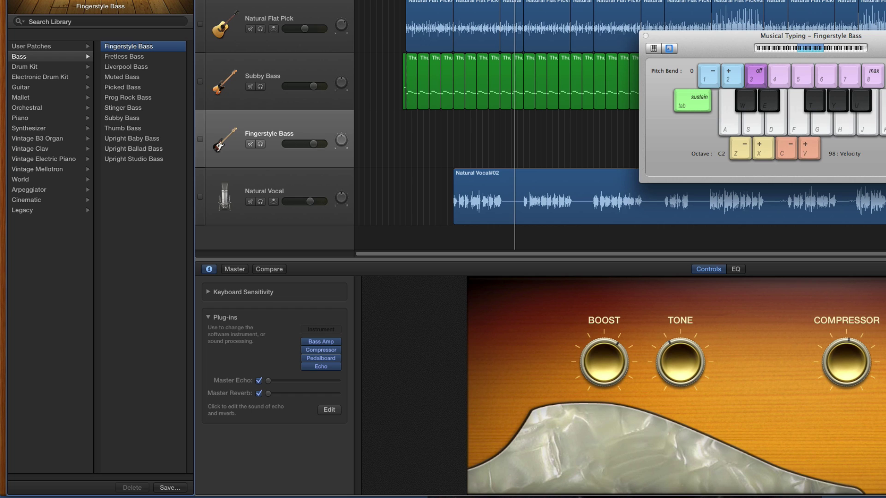
pyautogui.press('f')
pyautogui.press('h')
pyautogui.press('j')
pyautogui.press('f')
pyautogui.press('d')
# Load the sh-101 patch from User Patches and play a note to hear the SH-101 with Echo
pyautogui.click(337, 331)
pyautogui.click(340, 297)
pyautogui.click(309, 138)
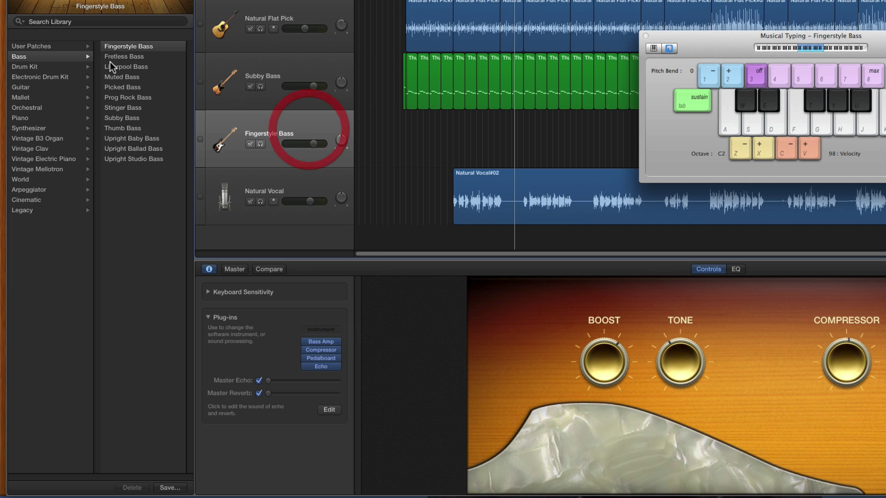
pyautogui.click(41, 46)
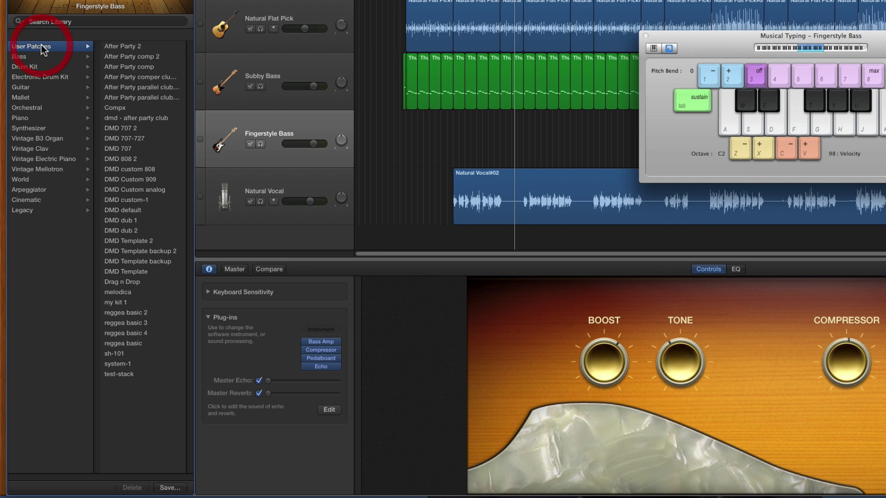
pyautogui.click(125, 352)
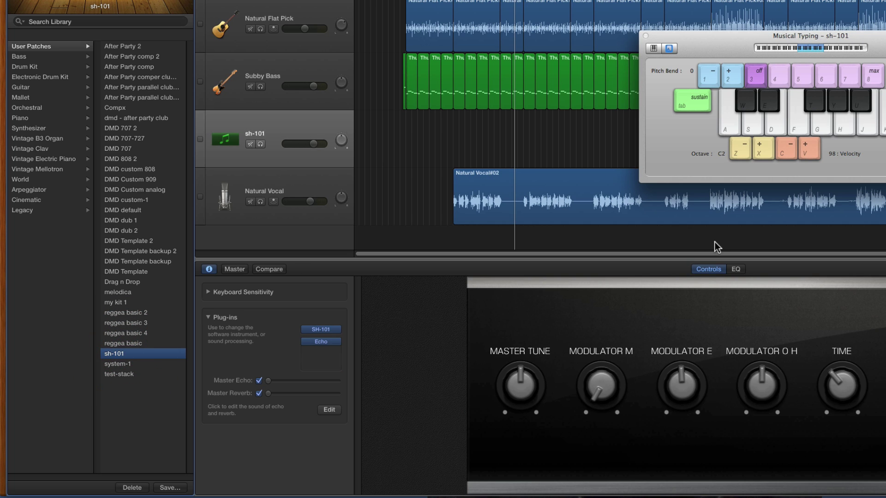
pyautogui.click(779, 134)
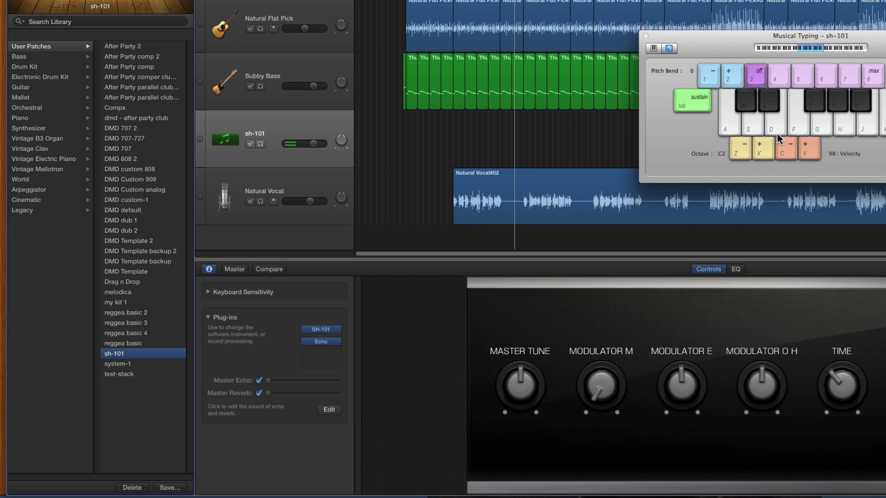